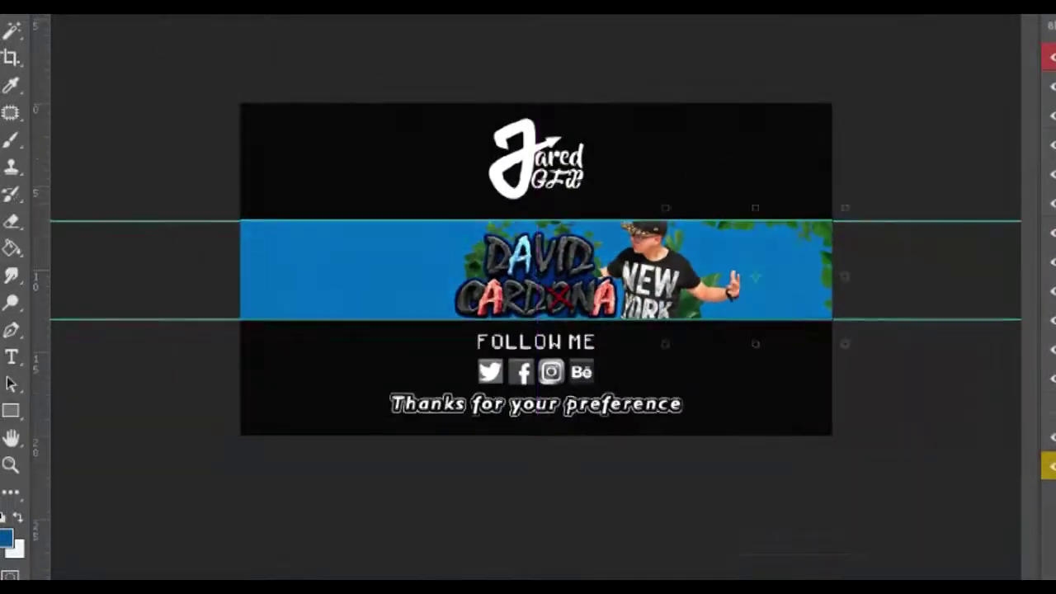
Zoom in on the banner around the DAVID CARDONA text
key("ctrl+plus")
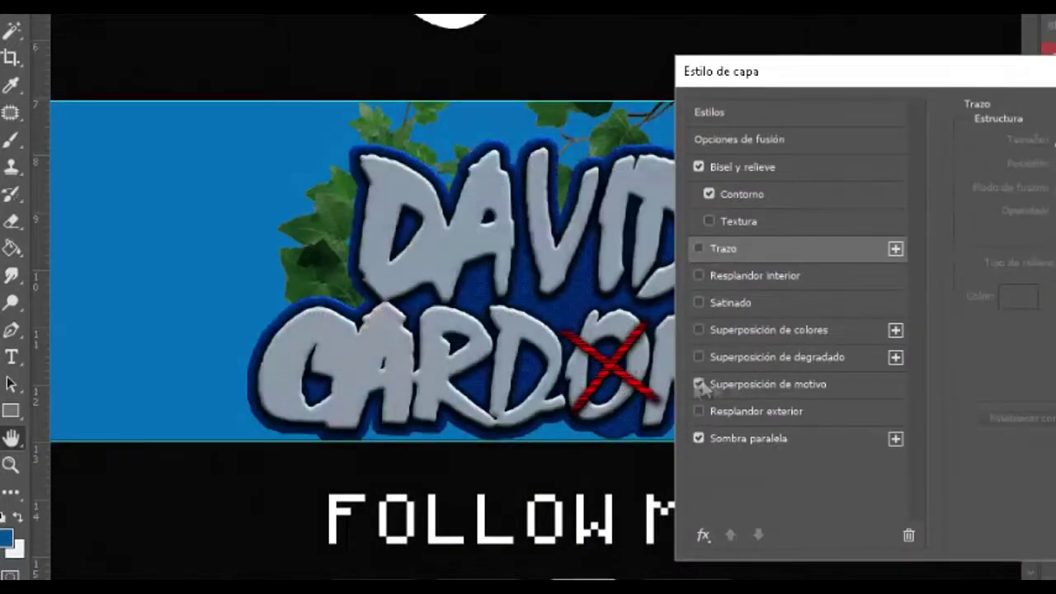